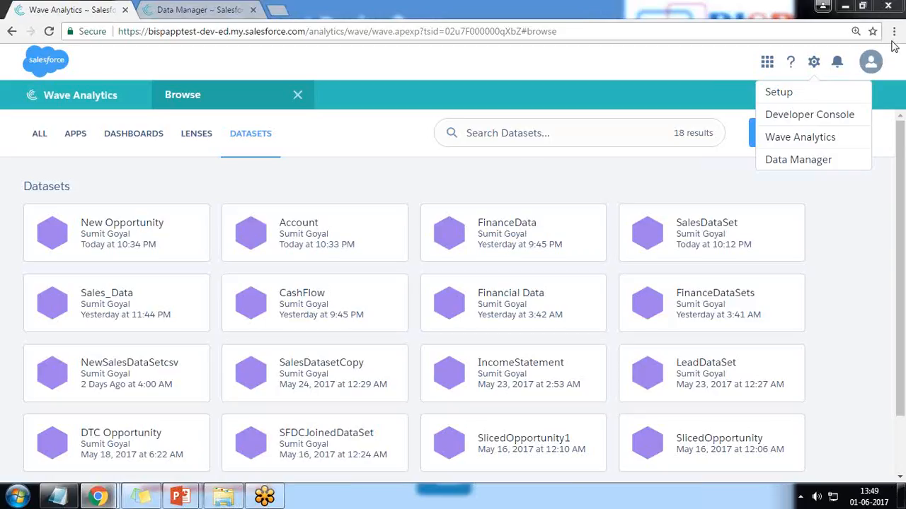
pyautogui.click(520, 175)
pyautogui.scroll(-2, 639, 319)
pyautogui.scroll(2, 633, 323)
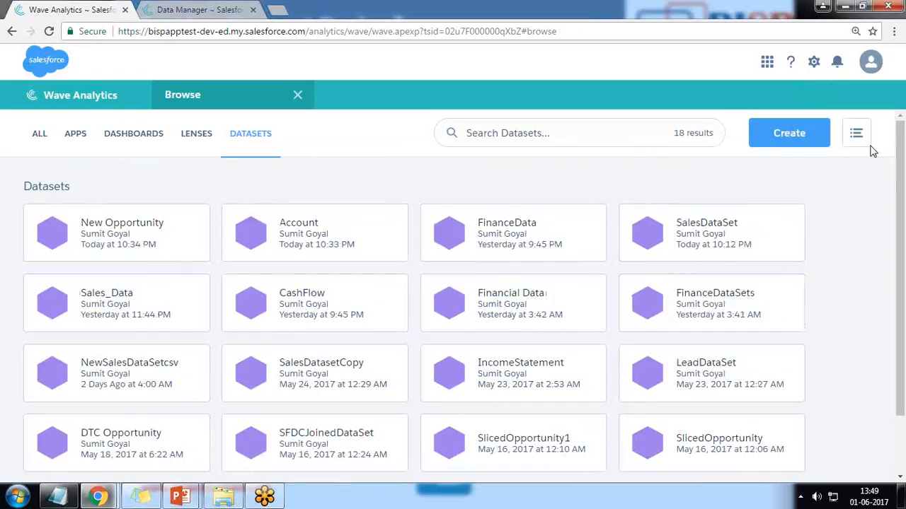
# - Open Data Manager from Wave Analytics and log in to Salesforce with the prefilled username and password
pyautogui.click(815, 63)
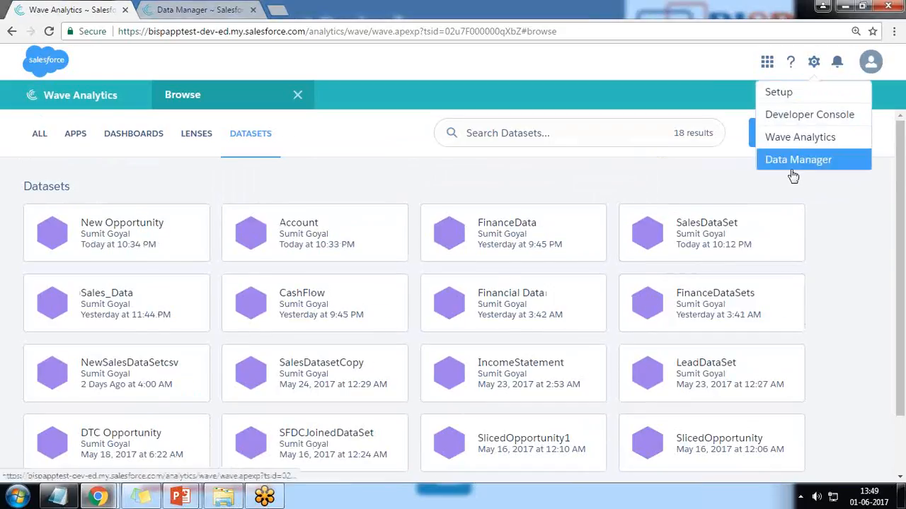
pyautogui.click(793, 162)
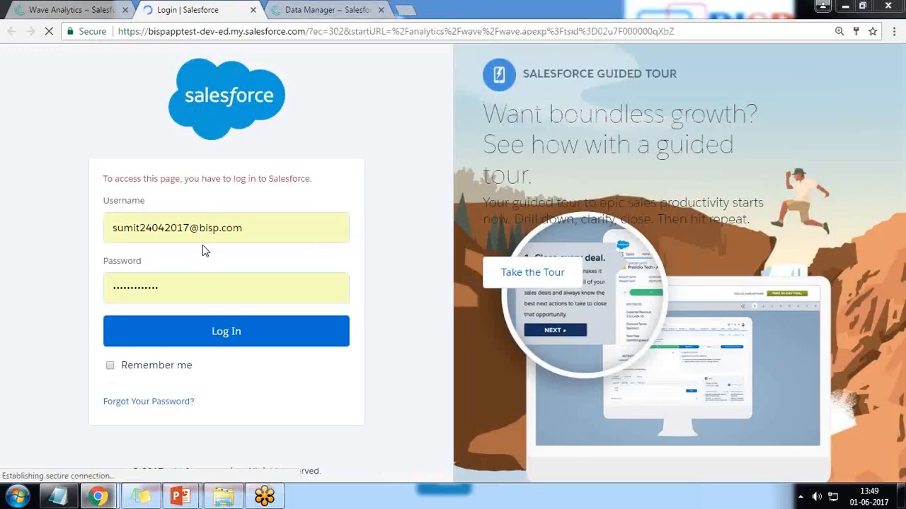
pyautogui.press('Return')
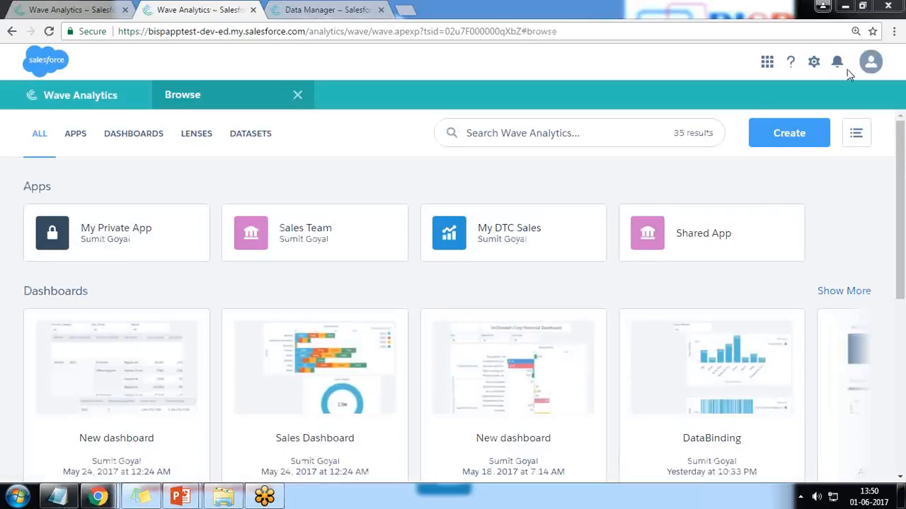
# - Open Data Manager from the reloaded Wave Analytics page and close the duplicate Wave Analytics browser tab
pyautogui.click(813, 61)
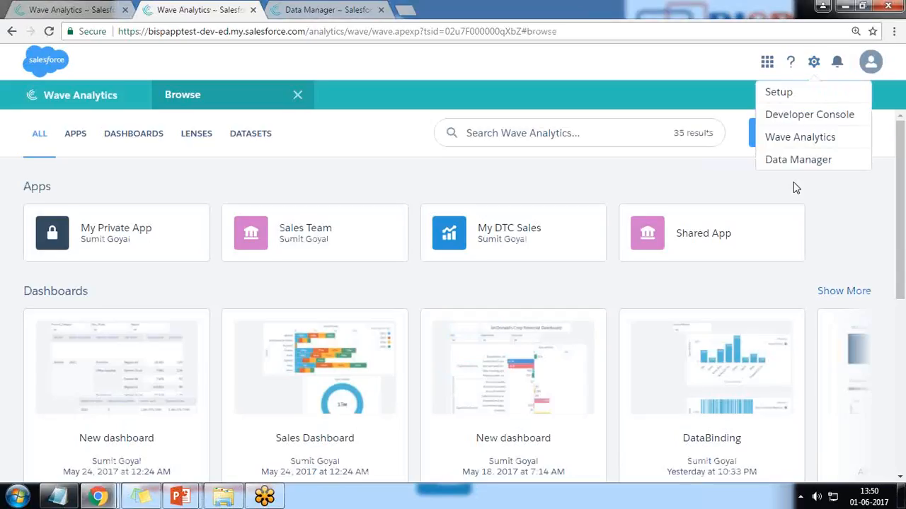
pyautogui.click(789, 160)
pyautogui.click(239, 11)
pyautogui.click(253, 10)
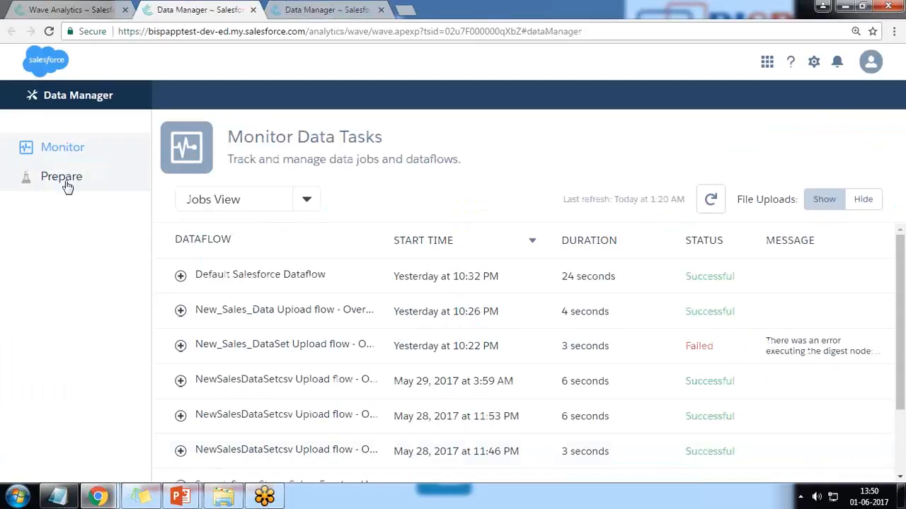
# - Create a dataset recipe named TestRecipe on the base dataset containing Period, Product, AccountName and Price
pyautogui.click(61, 178)
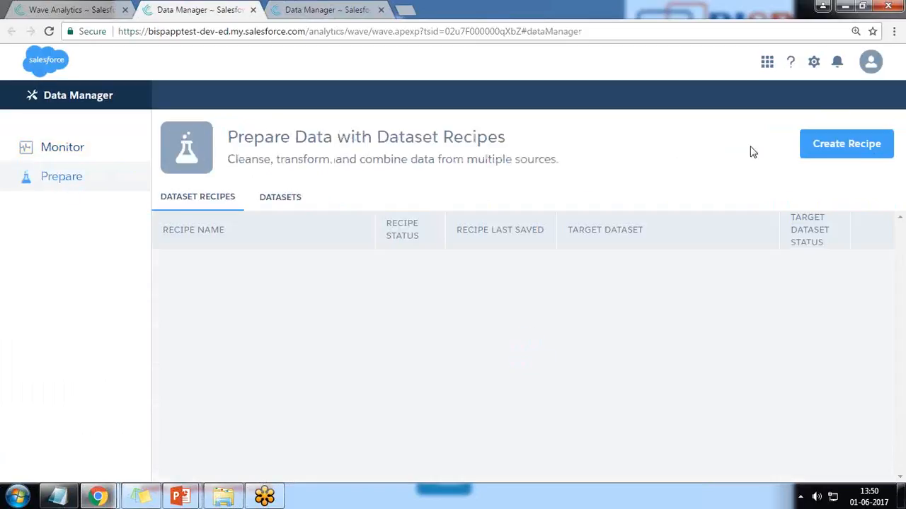
pyautogui.moveTo(383, 137); pyautogui.dragTo(507, 138)
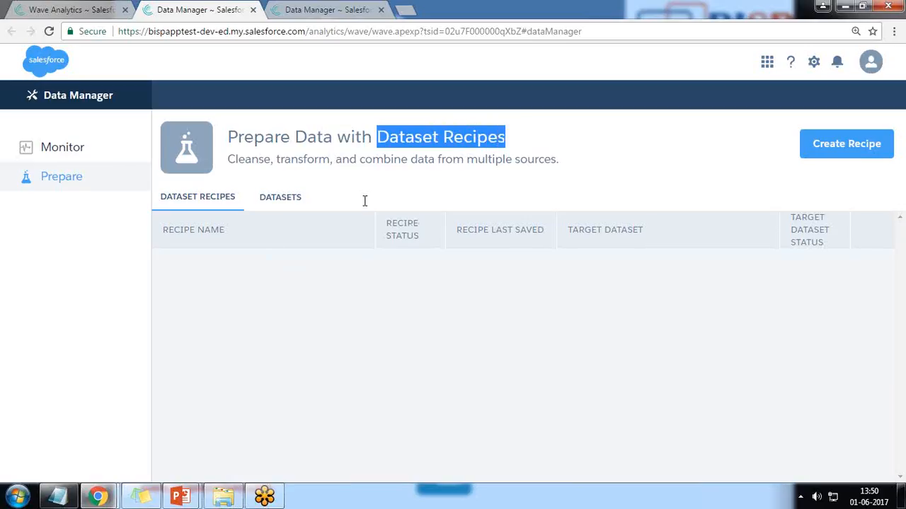
pyautogui.moveTo(229, 159); pyautogui.dragTo(252, 162)
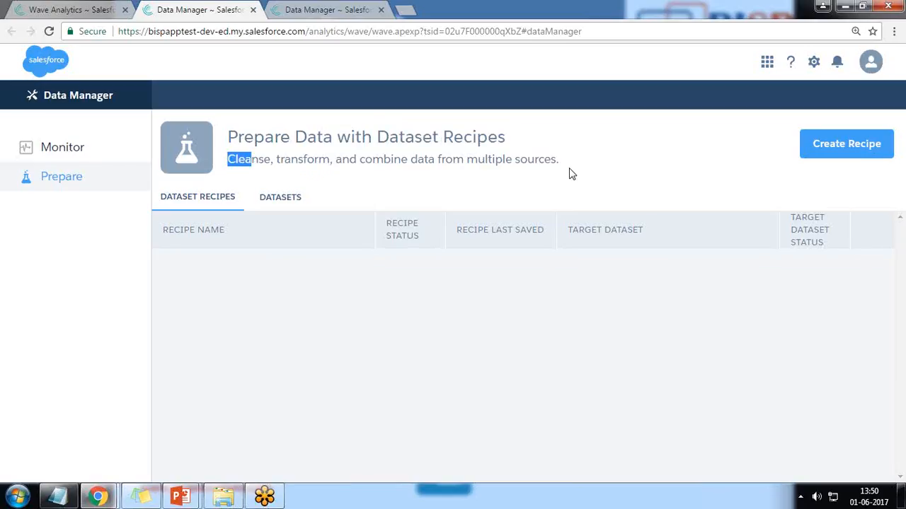
pyautogui.click(850, 150)
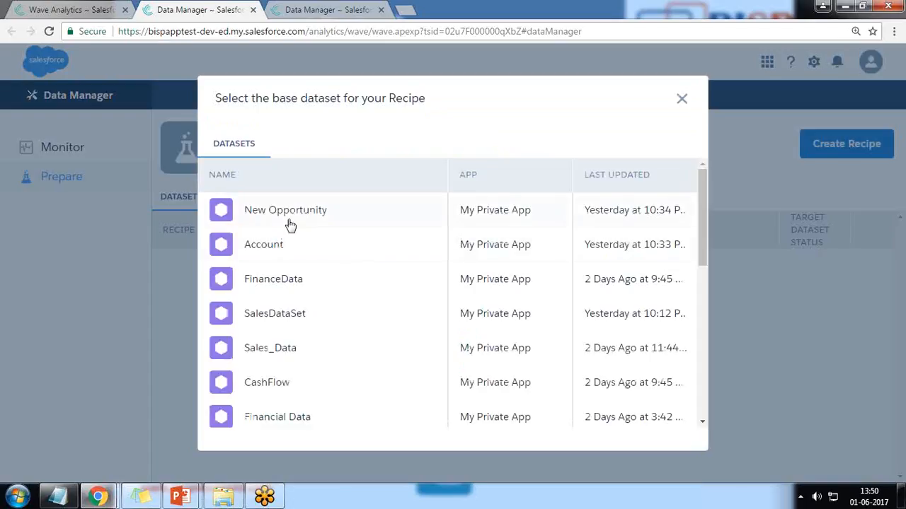
pyautogui.scroll(-1, 327, 283)
pyautogui.click(277, 288)
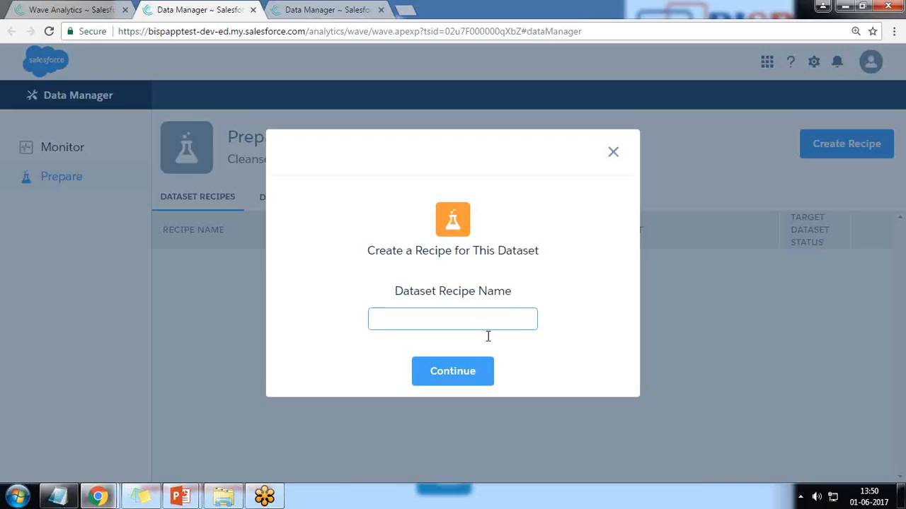
pyautogui.write('TestRecipe')
pyautogui.click(453, 370)
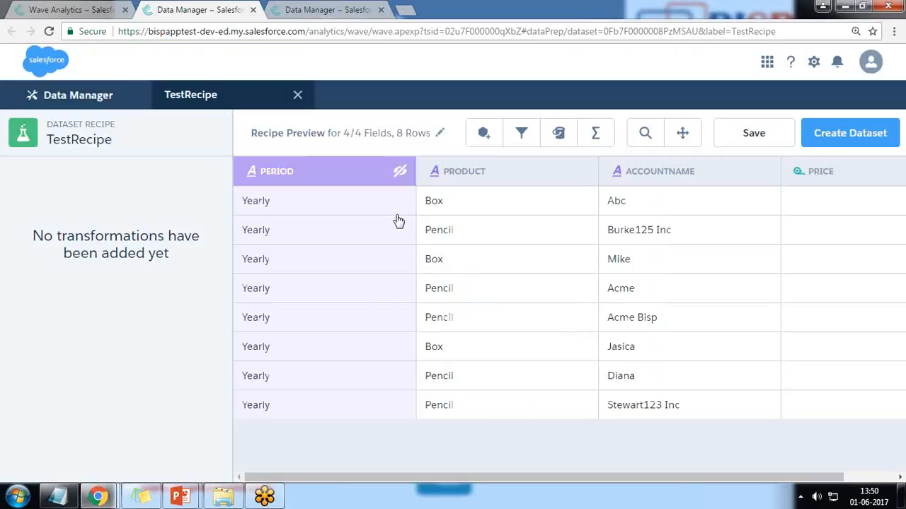
pyautogui.moveTo(606, 479)
pyautogui.mouseDown()
pyautogui.moveTo(799, 486)
pyautogui.moveTo(566, 481)
pyautogui.moveTo(620, 480)
pyautogui.mouseUp()
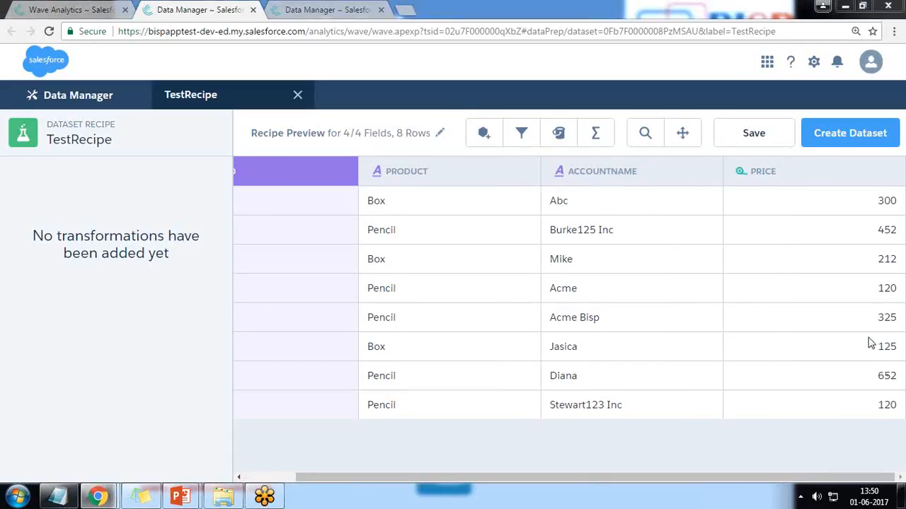
pyautogui.moveTo(460, 118)
pyautogui.mouseDown()
pyautogui.moveTo(458, 139)
pyautogui.moveTo(581, 151)
pyautogui.moveTo(633, 141)
pyautogui.moveTo(627, 115)
pyautogui.moveTo(457, 118)
pyautogui.mouseUp()
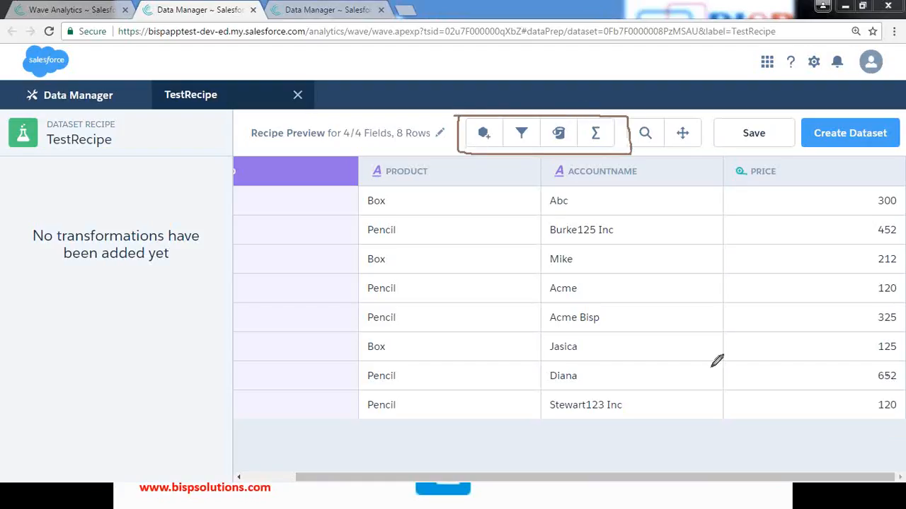
pyautogui.press('Escape')
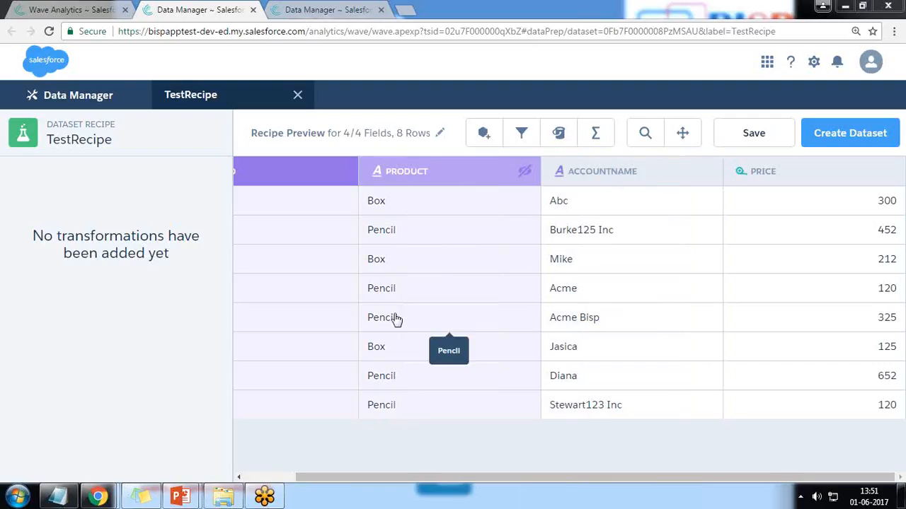
pyautogui.click(521, 134)
pyautogui.click(210, 283)
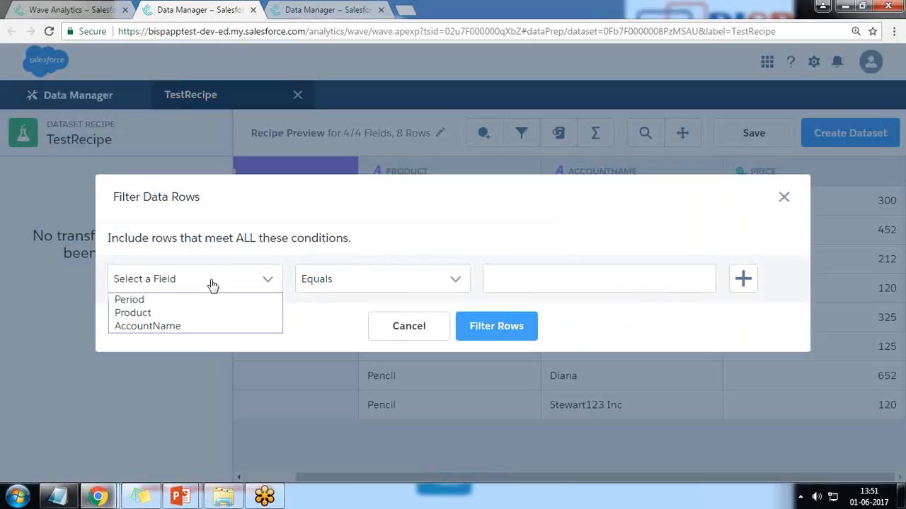
pyautogui.click(157, 314)
pyautogui.click(557, 287)
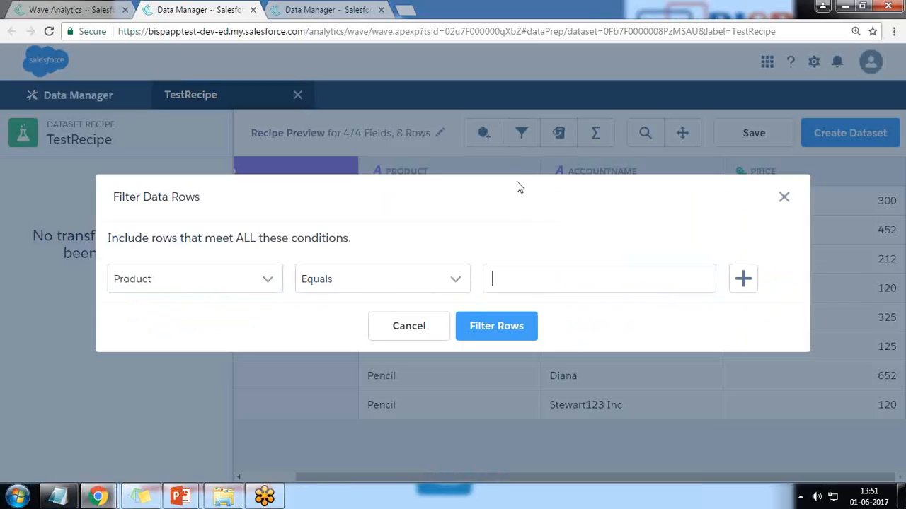
pyautogui.click(400, 336)
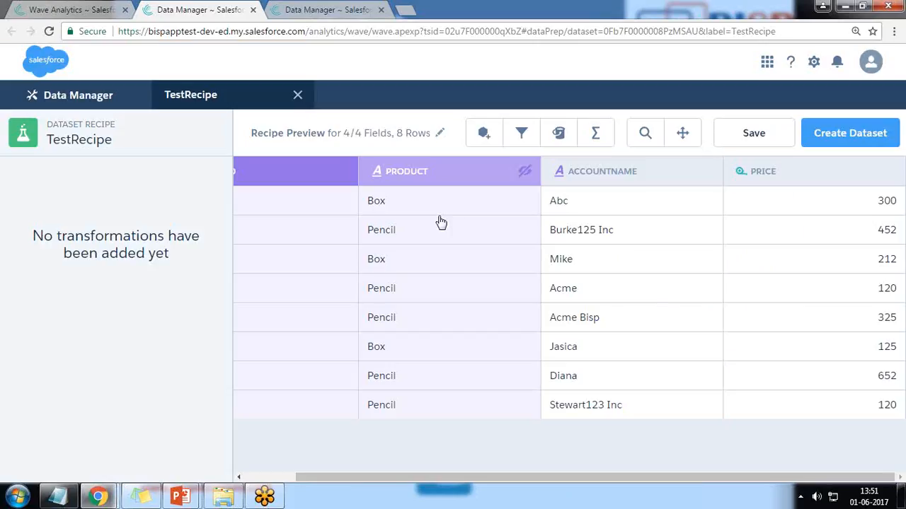
# - Filter the recipe rows to those where Product equals Pencil, using the value copied from the preview
pyautogui.doubleClick(375, 235)
pyautogui.hotkey('ctrl', 'c')
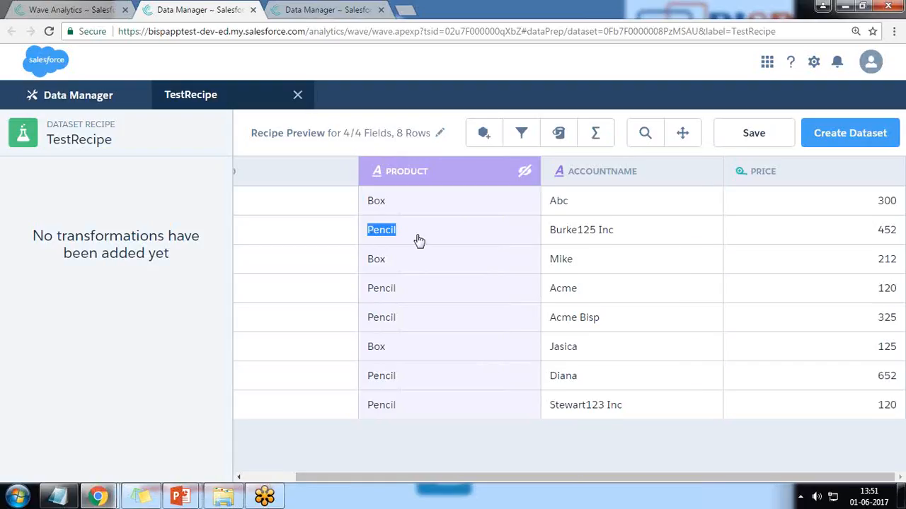
pyautogui.click(520, 133)
pyautogui.click(164, 286)
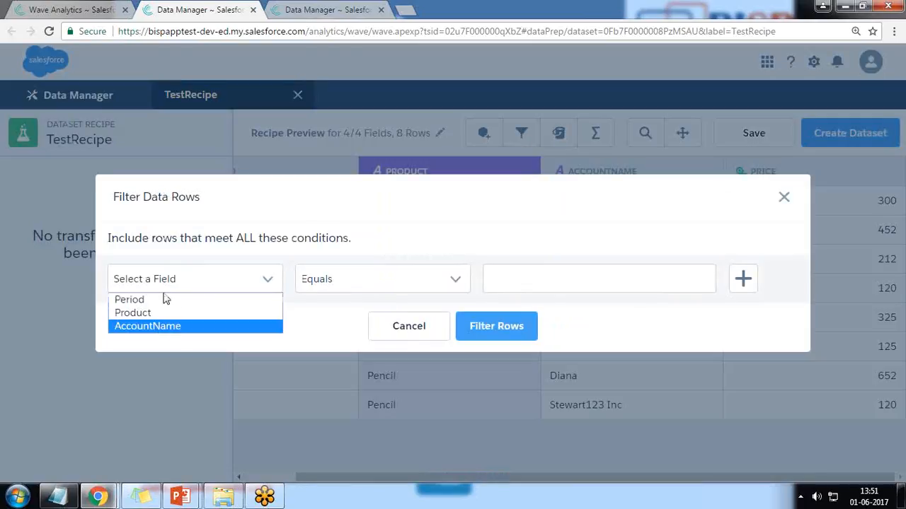
pyautogui.click(158, 313)
pyautogui.click(519, 281)
pyautogui.hotkey('ctrl', 'v')
pyautogui.click(487, 331)
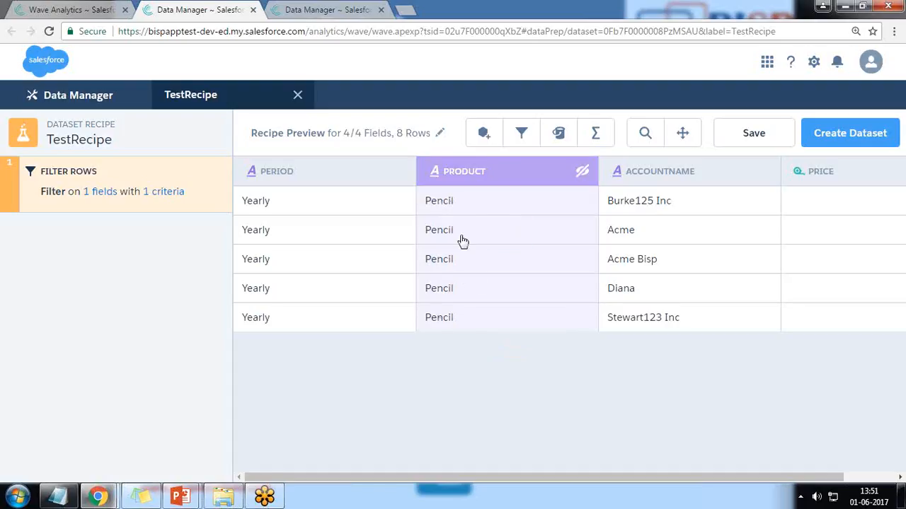
# - Start a new computed field in the recipe with the formula [Price]*10/100
pyautogui.moveTo(470, 479); pyautogui.dragTo(602, 473)
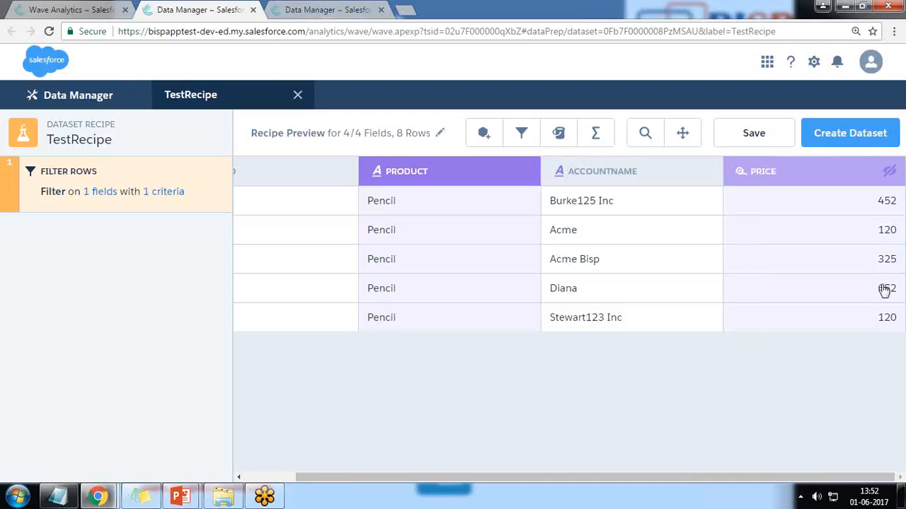
pyautogui.click(596, 135)
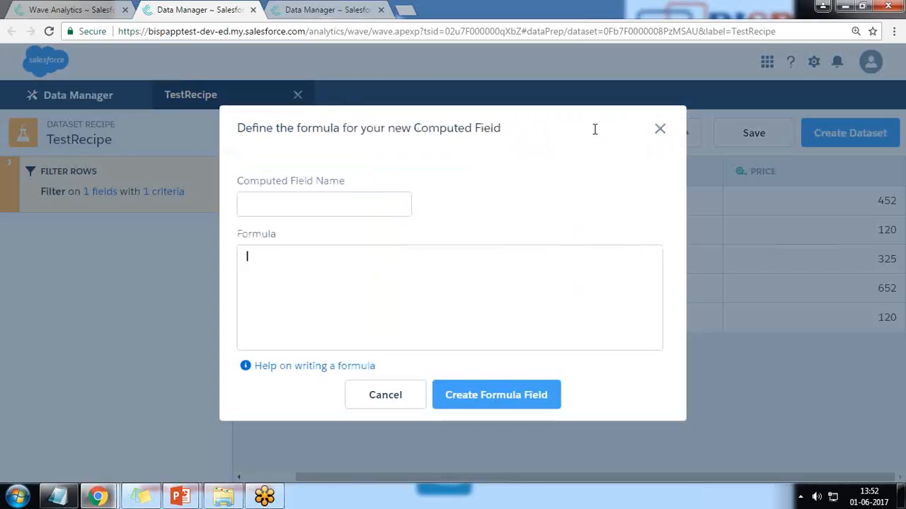
pyautogui.write('Pr')
pyautogui.click(262, 282)
pyautogui.write('*10/100')
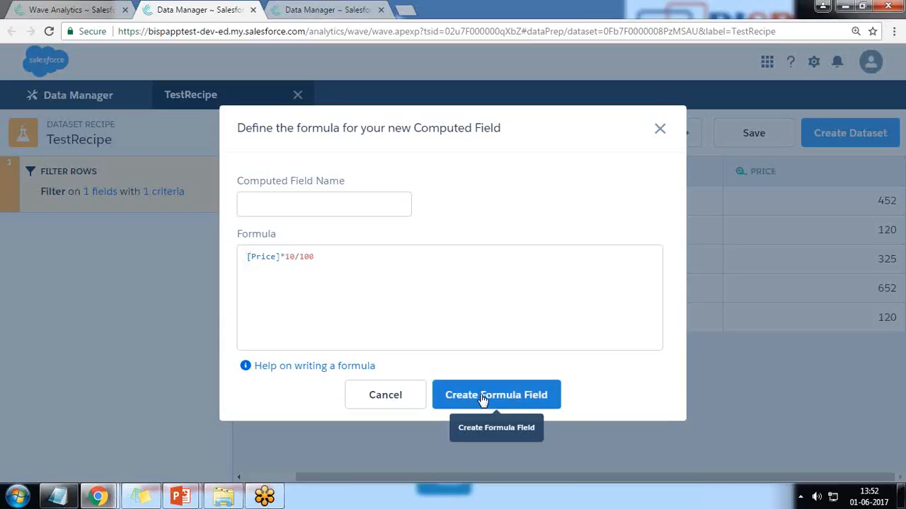
# - Name the computed field Tax and create the formula field
pyautogui.click(297, 216)
pyautogui.write('Tax ')
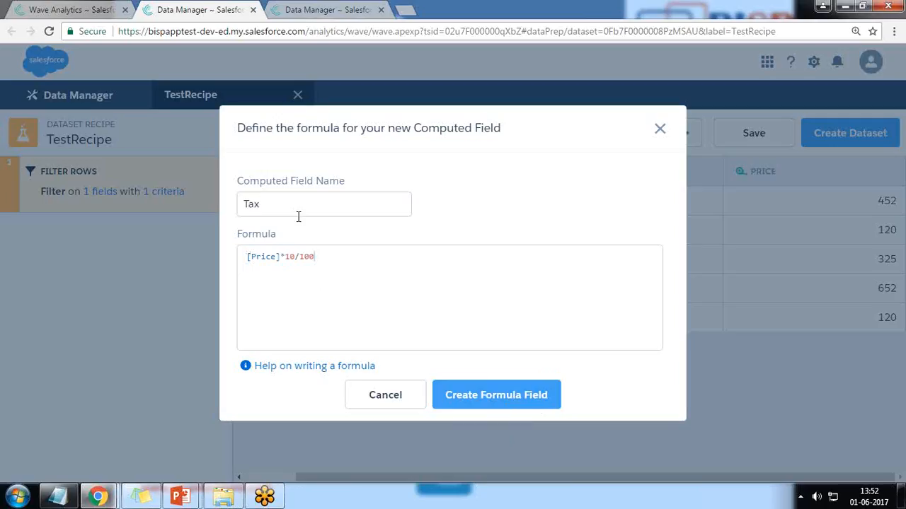
pyautogui.write('Applie')
pyautogui.press('BackSpace')
pyautogui.press('BackSpace')
pyautogui.press('BackSpace')
pyautogui.press('BackSpace')
pyautogui.press('BackSpace')
pyautogui.click(508, 412)
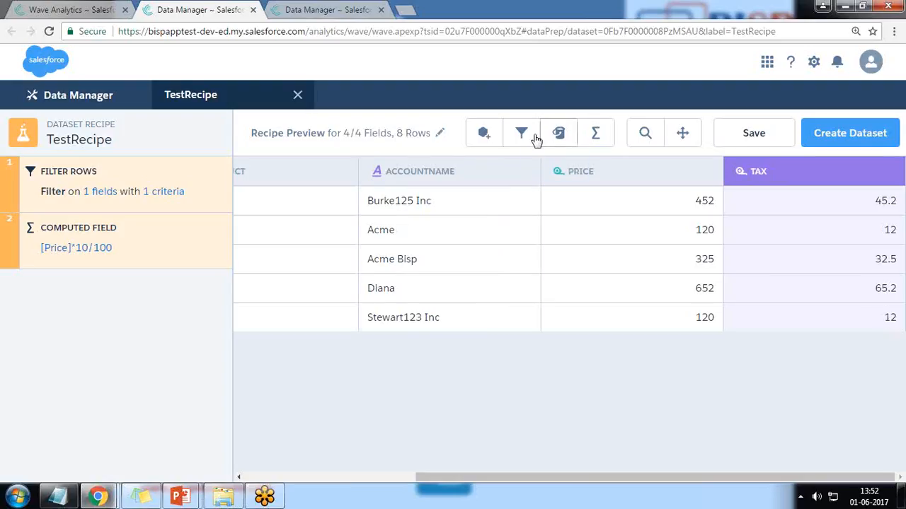
# - Create a bucketed field on Tax with two numeric ranges split at 300, using the bucket names High and Low
pyautogui.click(560, 136)
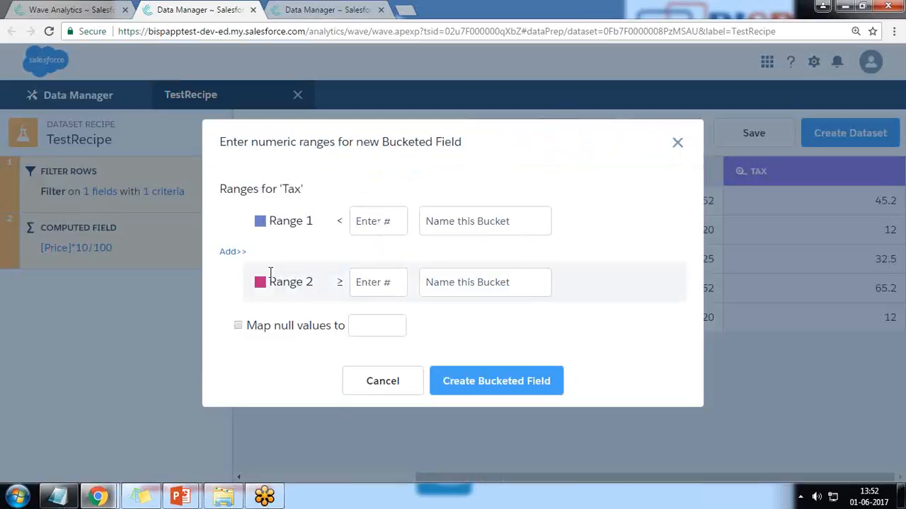
pyautogui.click(677, 144)
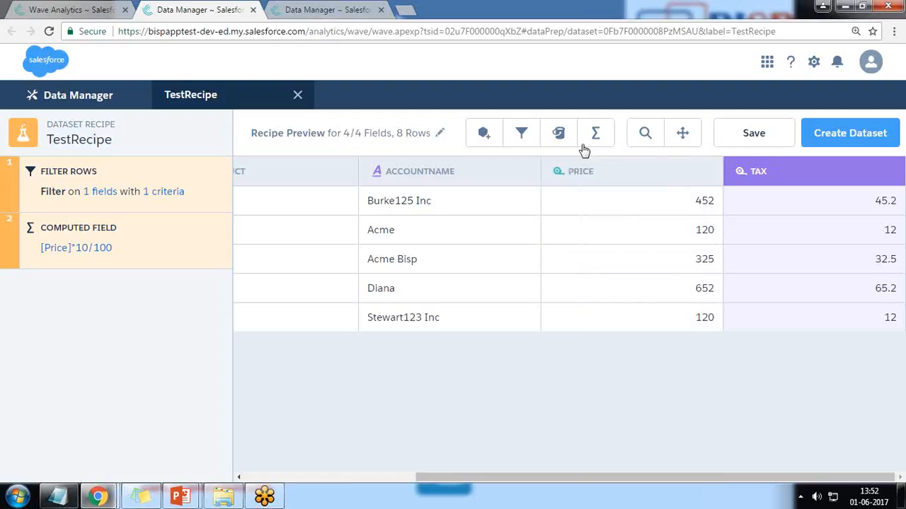
pyautogui.click(559, 138)
pyautogui.click(376, 225)
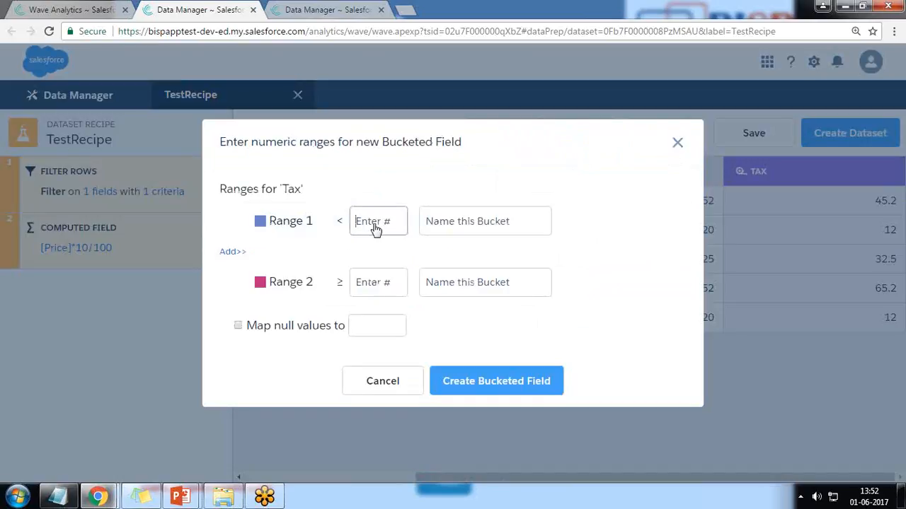
pyautogui.write('300')
pyautogui.click(461, 225)
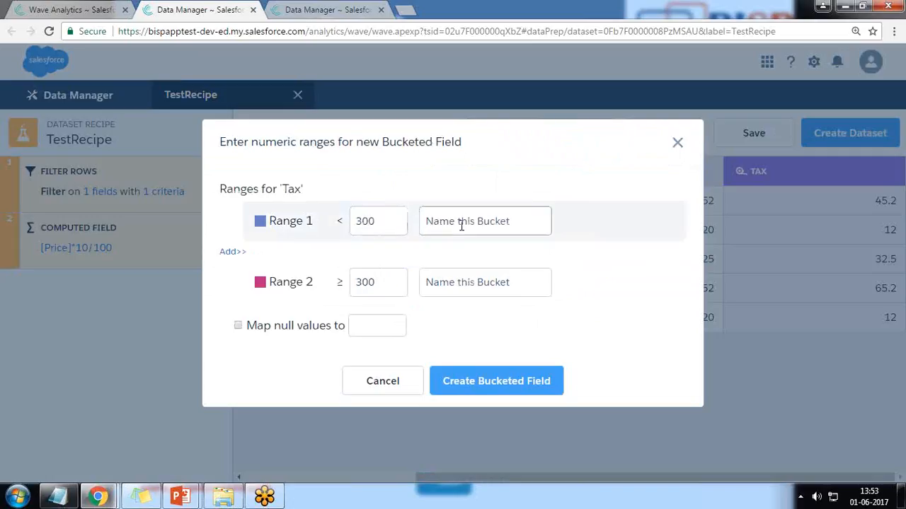
pyautogui.write('High')
pyautogui.click(451, 278)
pyautogui.write('Low')
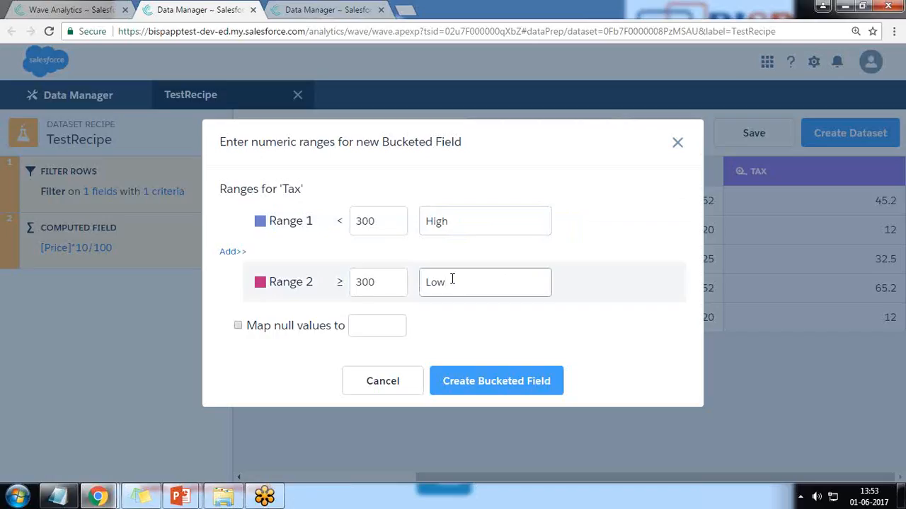
pyautogui.click(238, 326)
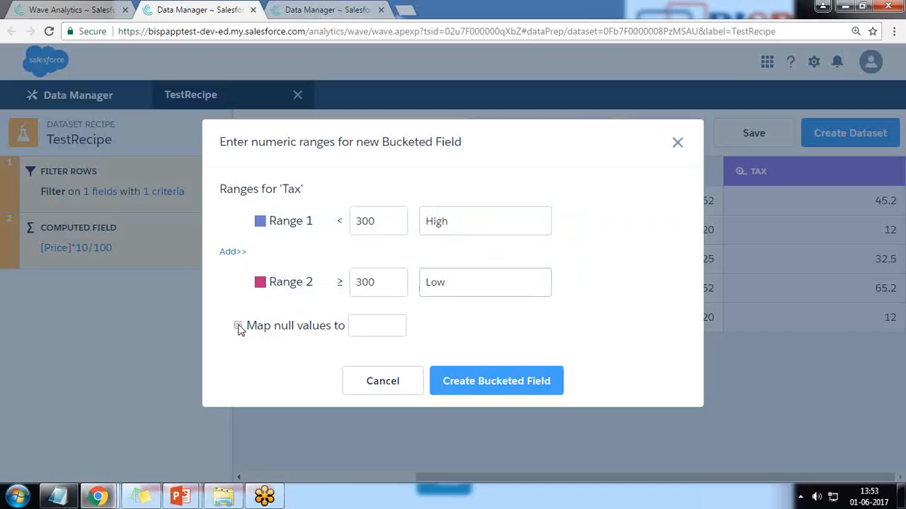
pyautogui.click(485, 386)
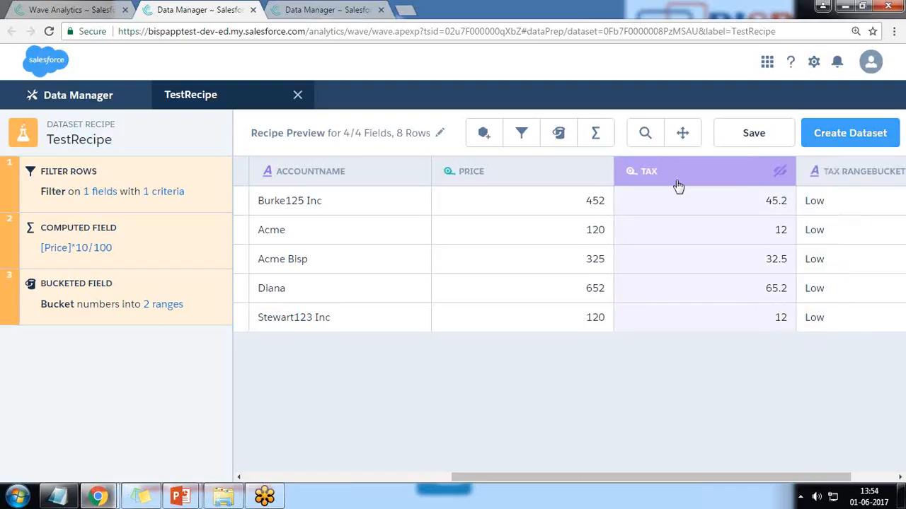
pyautogui.rightClick(851, 179)
pyautogui.press('Escape')
pyautogui.moveTo(767, 477); pyautogui.dragTo(826, 464)
pyautogui.click(891, 172)
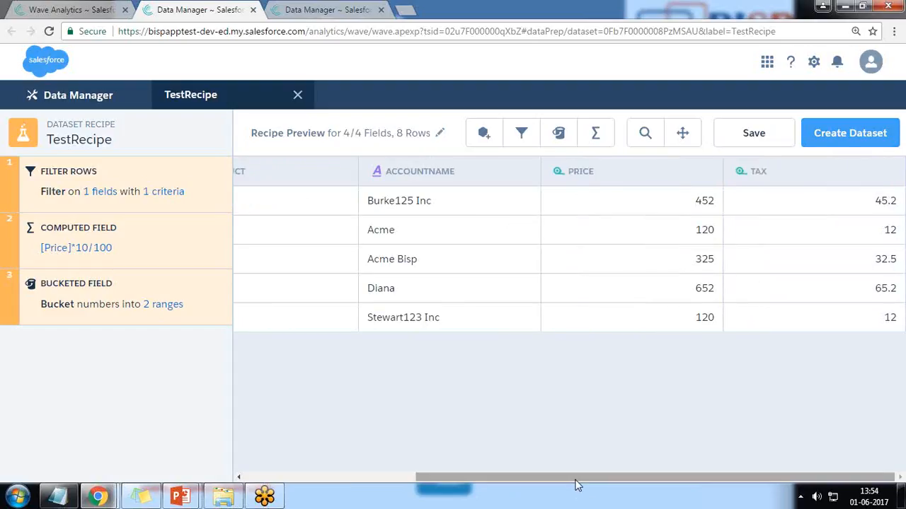
pyautogui.moveTo(559, 479); pyautogui.dragTo(651, 471)
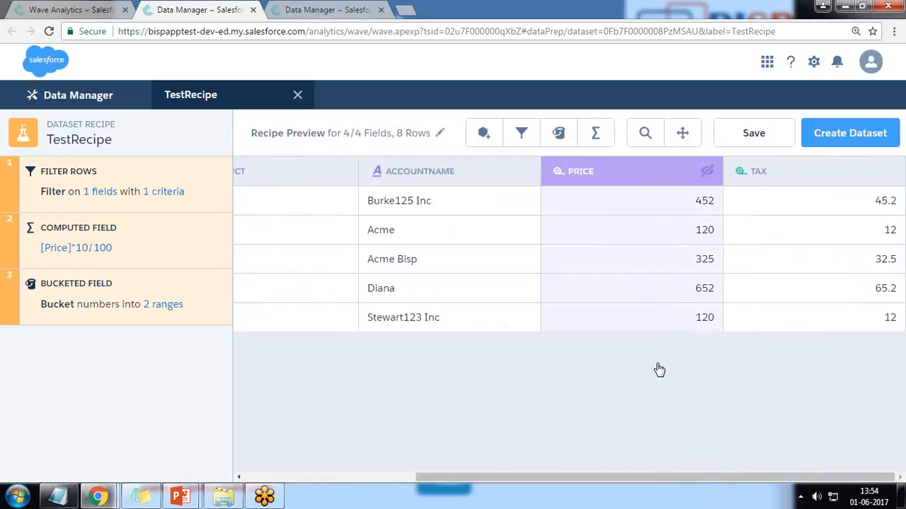
# - Create a bucketed field on Price with two numeric ranges split at 300, naming the lower bucket Low and the upper one High
pyautogui.click(592, 171)
pyautogui.click(558, 134)
pyautogui.moveTo(227, 188); pyautogui.dragTo(314, 187)
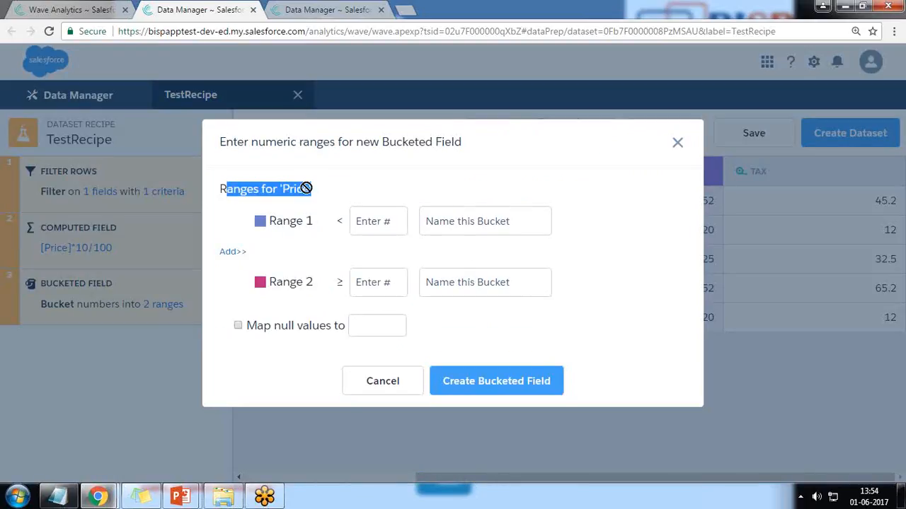
pyautogui.moveTo(221, 188); pyautogui.dragTo(324, 189)
pyautogui.click(427, 227)
pyautogui.click(386, 221)
pyautogui.write('300')
pyautogui.press('Tab')
pyautogui.write('L')
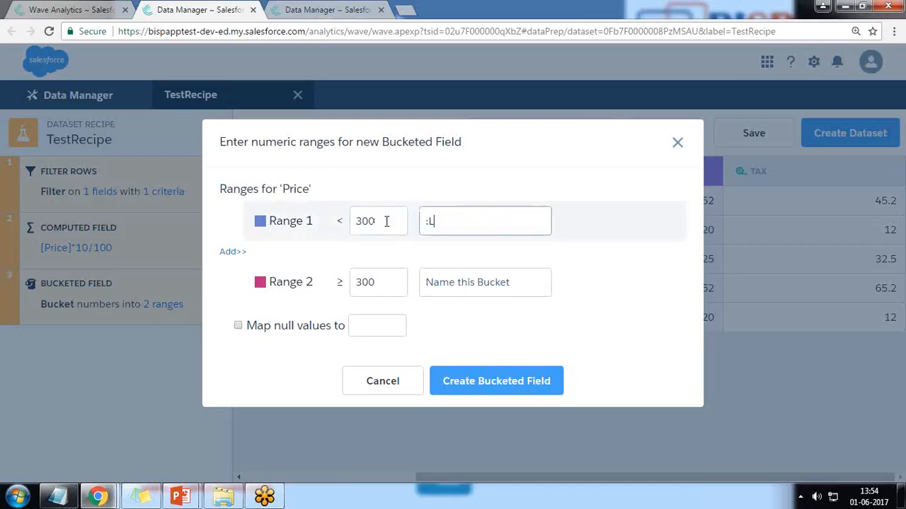
pyautogui.write('ow')
pyautogui.press('Tab')
pyautogui.press('Tab')
pyautogui.write('High')
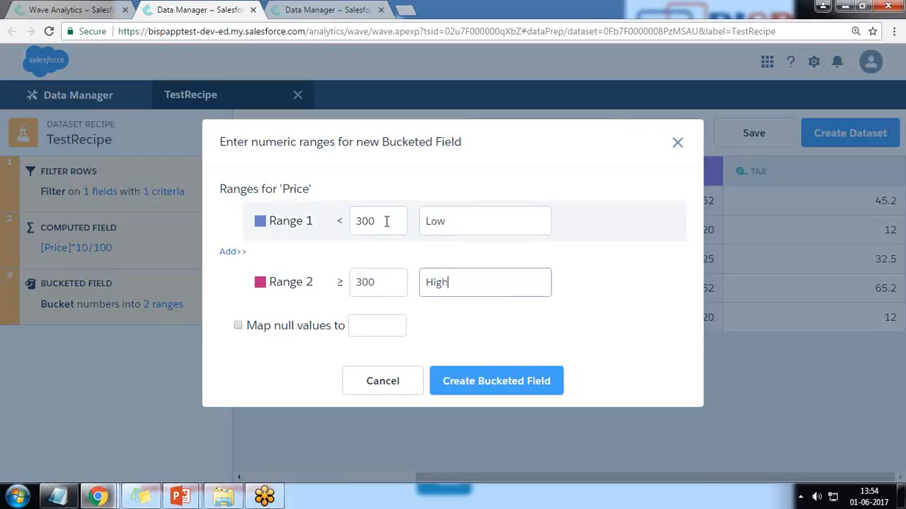
pyautogui.click(512, 380)
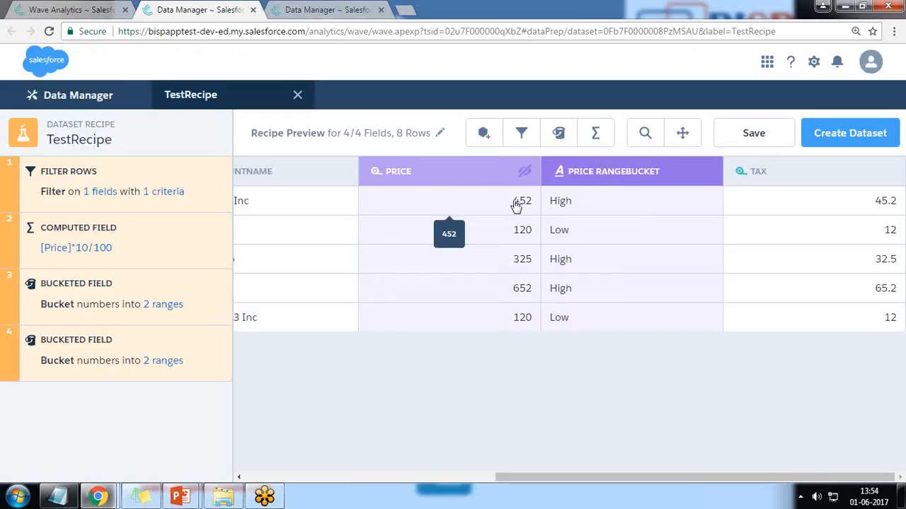
# - Check which field the first bucketed field step uses, and remove that Tax bucket step from the recipe
pyautogui.click(221, 276)
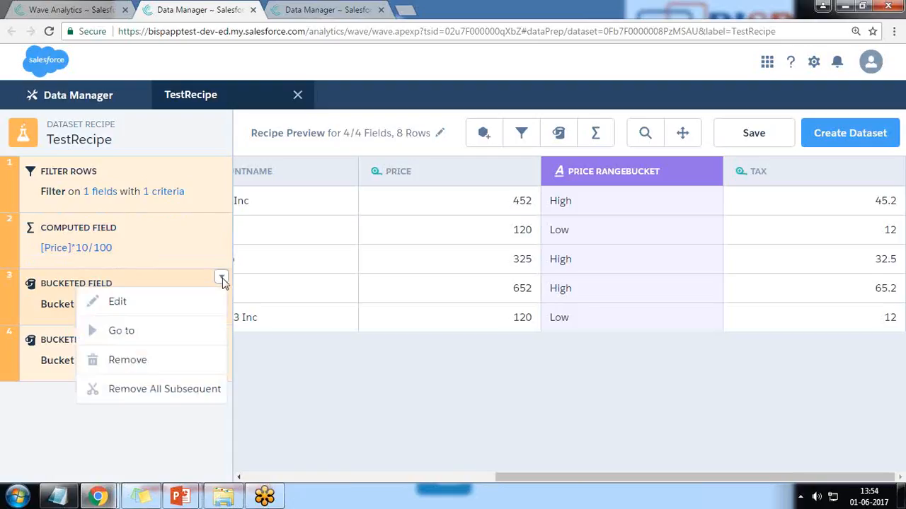
pyautogui.click(56, 442)
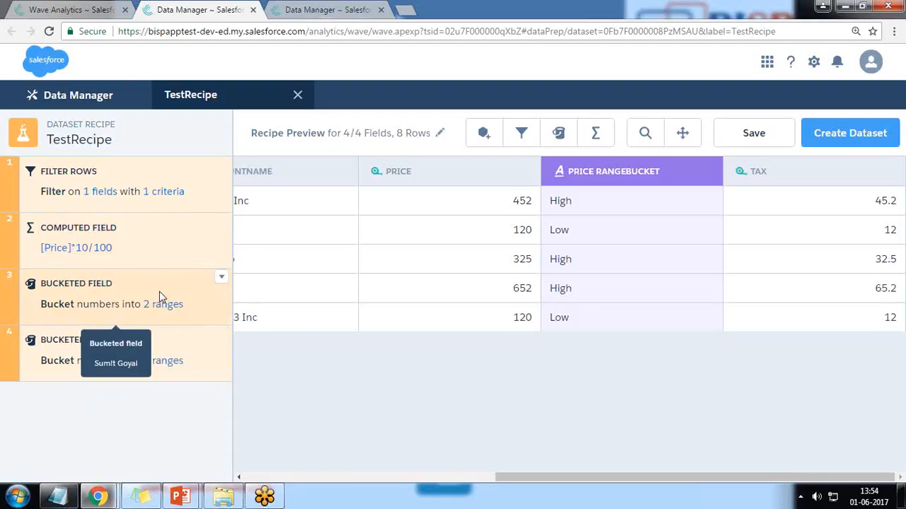
pyautogui.click(90, 289)
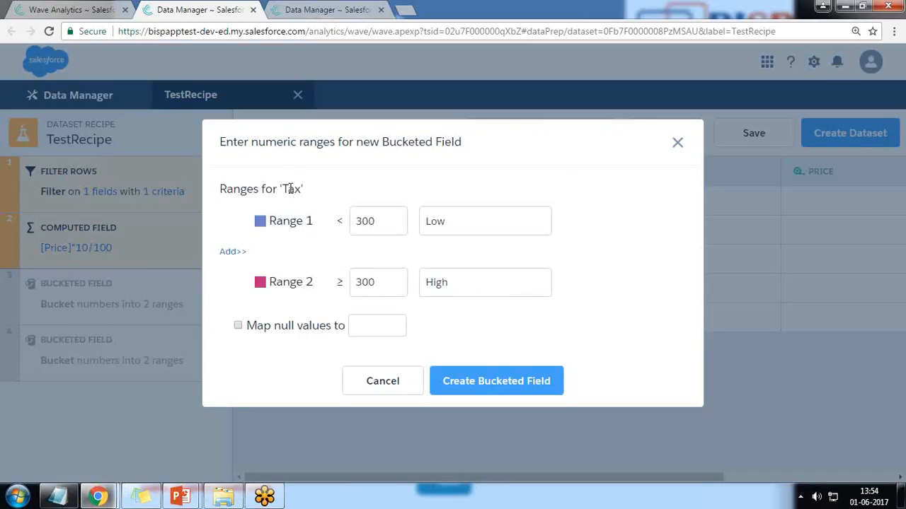
pyautogui.click(677, 142)
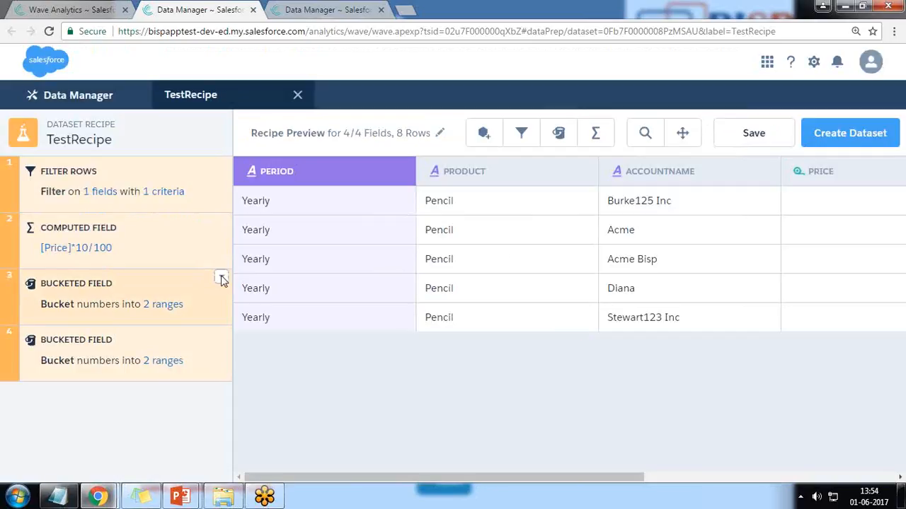
pyautogui.click(221, 277)
pyautogui.click(129, 363)
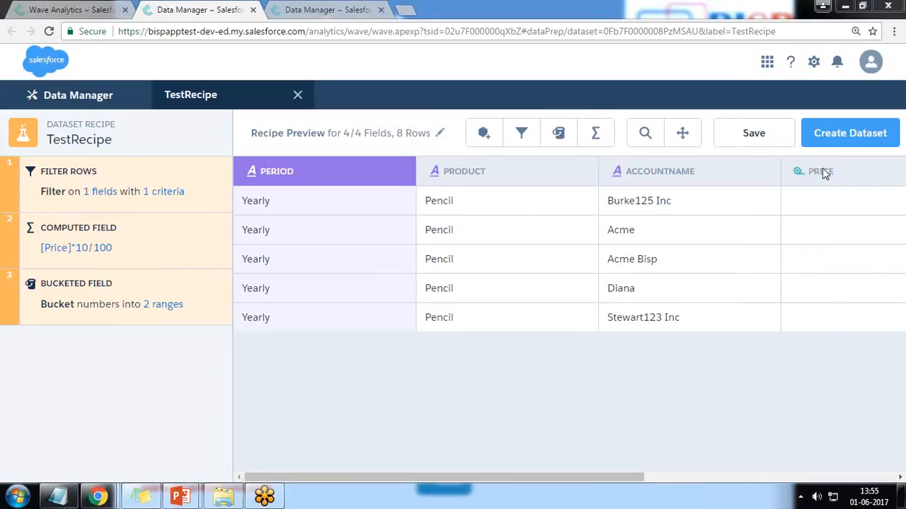
# - Start creating the dataset from the recipe with all six fields included in My Private App, and continue to the run options
pyautogui.click(850, 134)
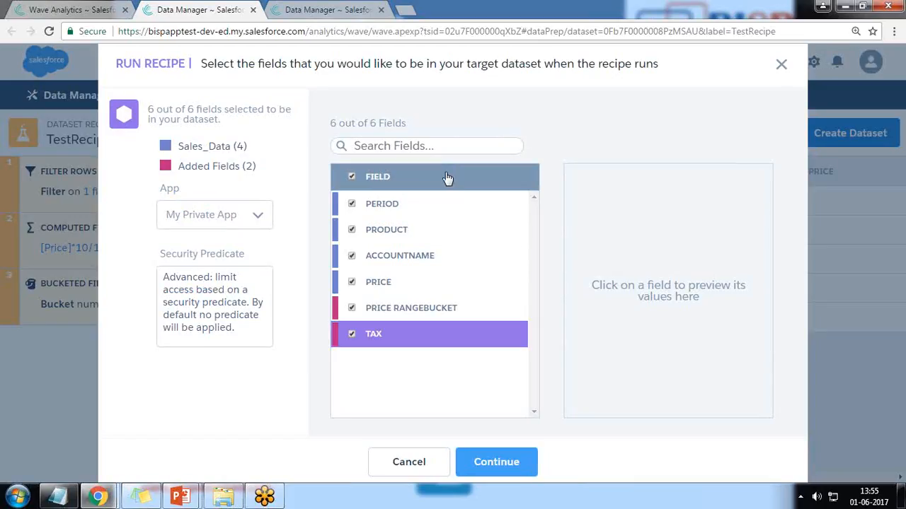
pyautogui.click(496, 462)
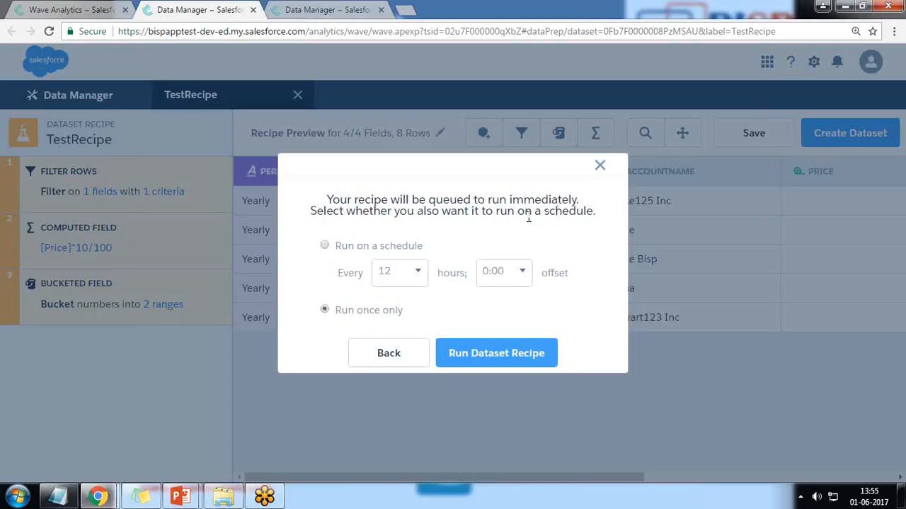
pyautogui.moveTo(334, 312); pyautogui.dragTo(403, 316)
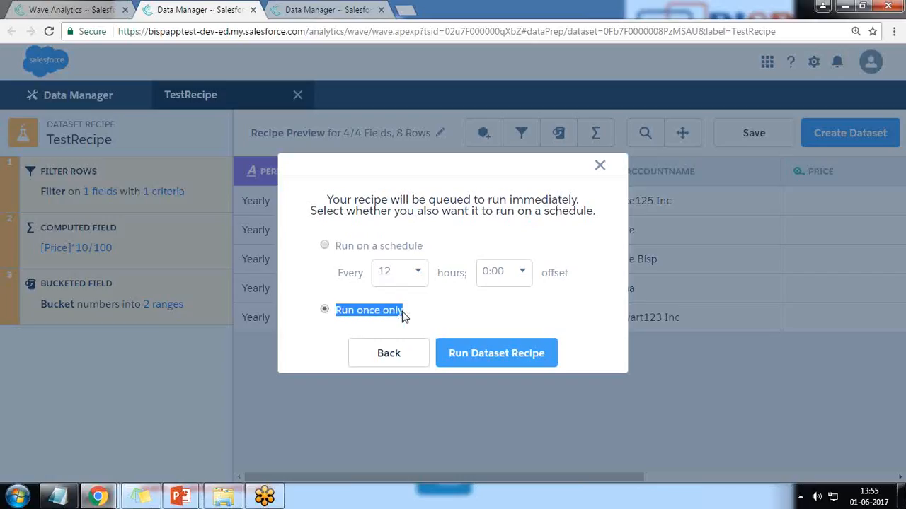
pyautogui.click(890, 432)
# - Try scheduling the recipe to run every 1 hour
pyautogui.click(324, 245)
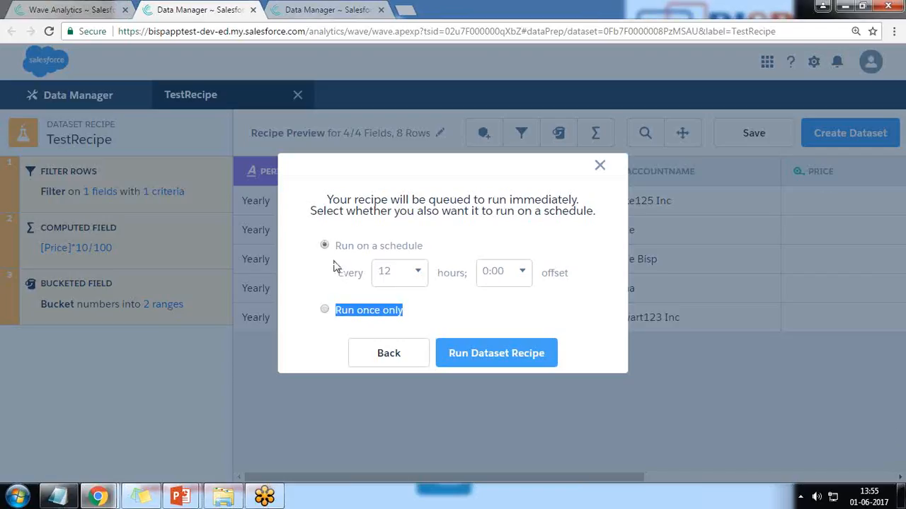
pyautogui.click(417, 274)
pyautogui.click(376, 297)
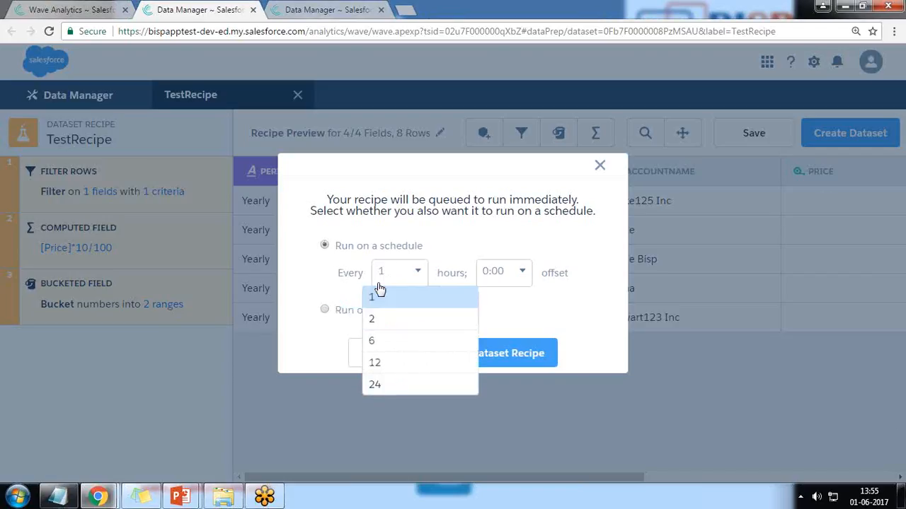
# - Set the recipe to run once only and run it to create the dataset
pyautogui.click(325, 311)
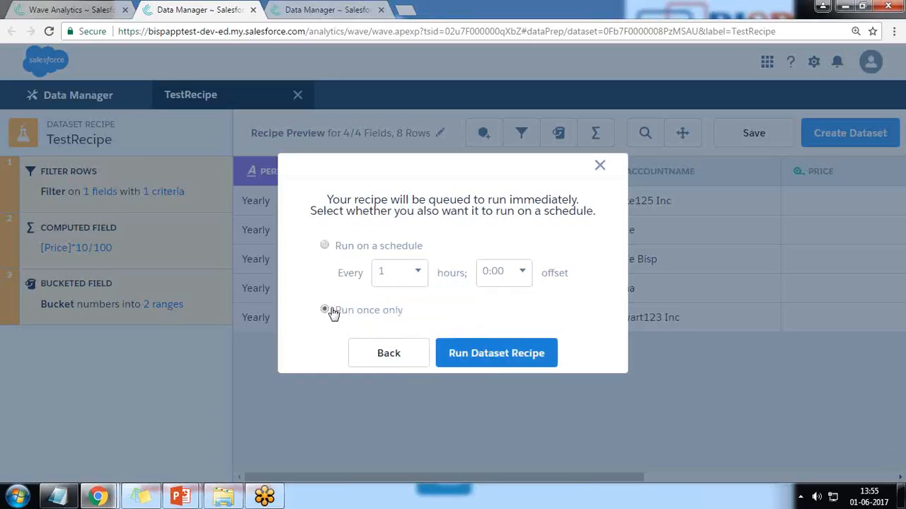
pyautogui.click(474, 359)
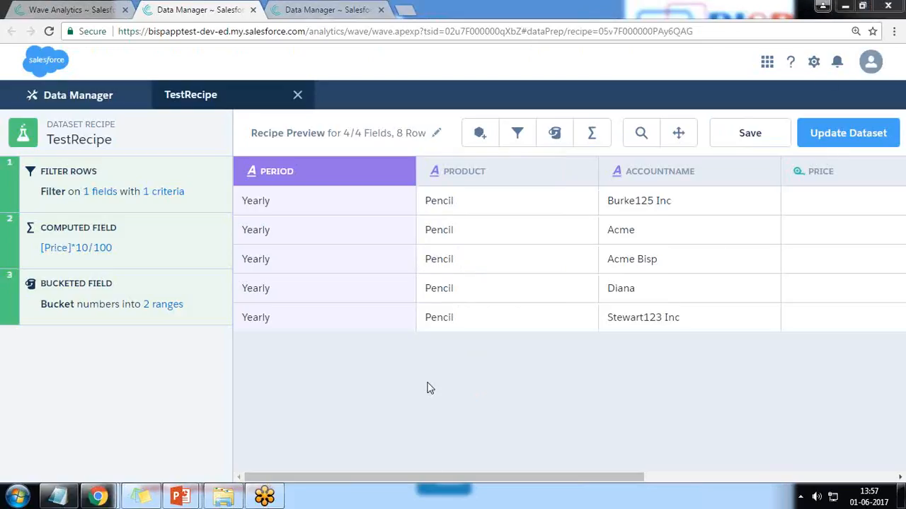
# - Open the TestRecipe dataset from the Wave Analytics datasets list and display it as a Values Table
pyautogui.click(89, 10)
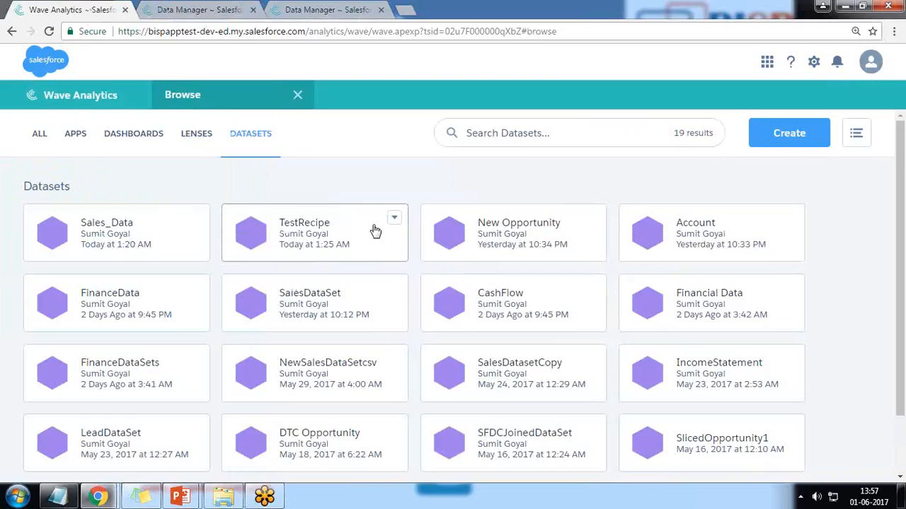
pyautogui.click(311, 235)
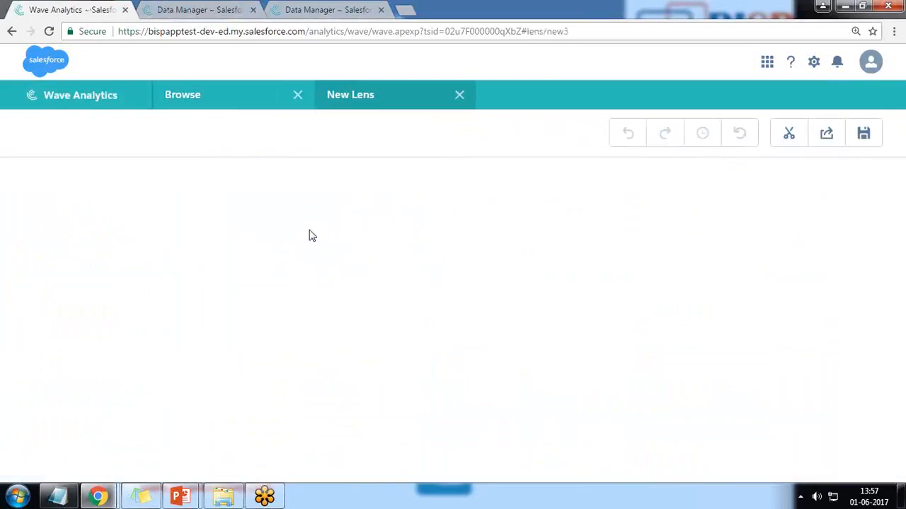
pyautogui.click(345, 194)
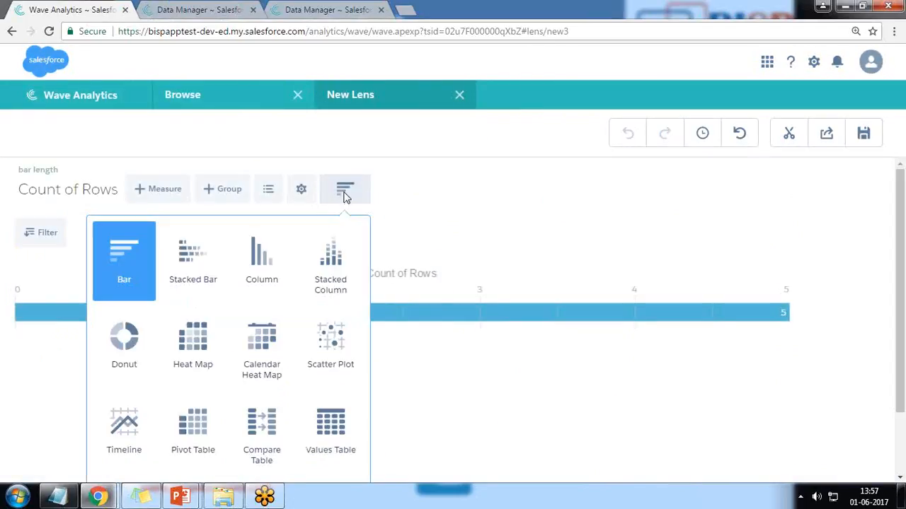
pyautogui.click(331, 441)
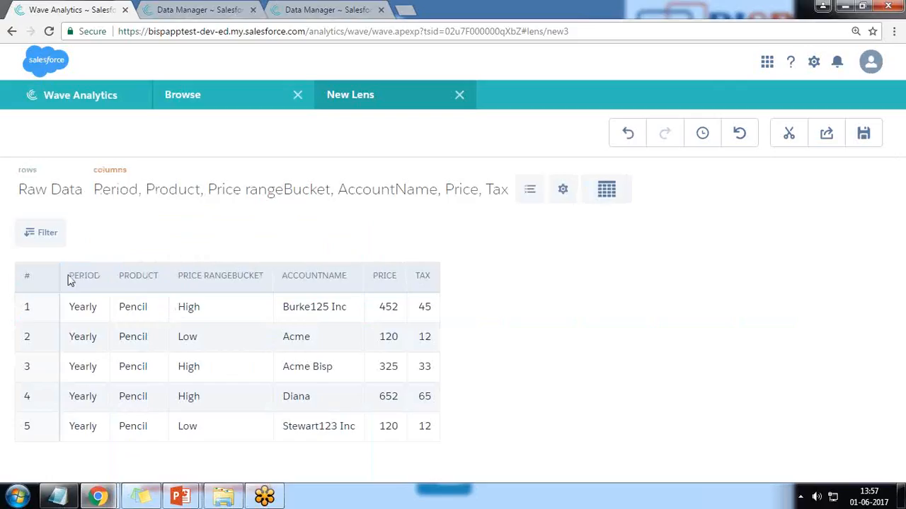